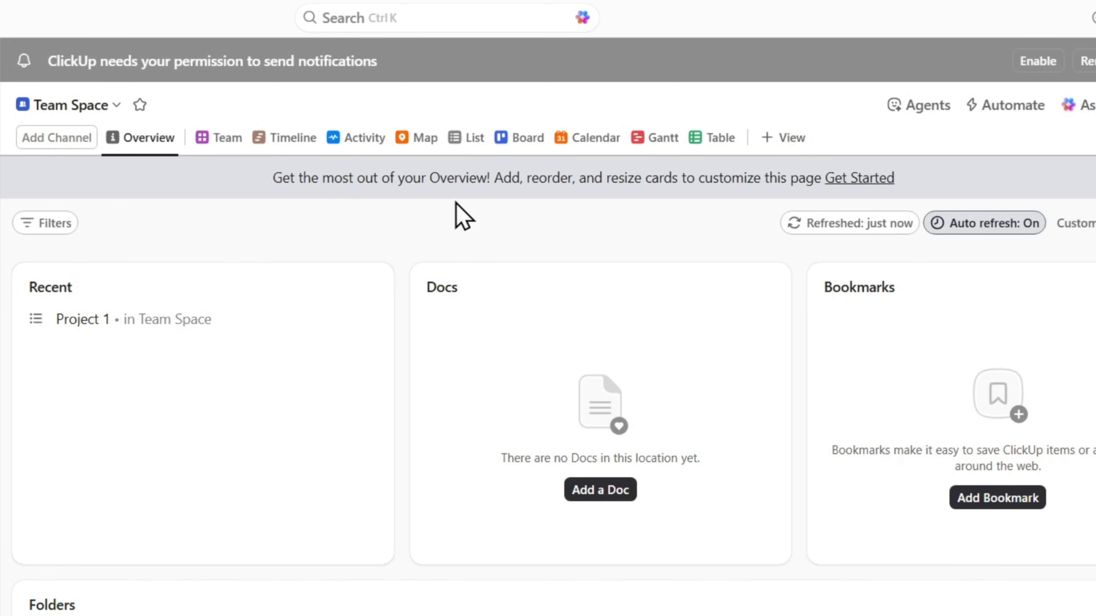
Step: View Team Space's tasks as a list, and open the Project 1 list in List view
left_click(456, 147)
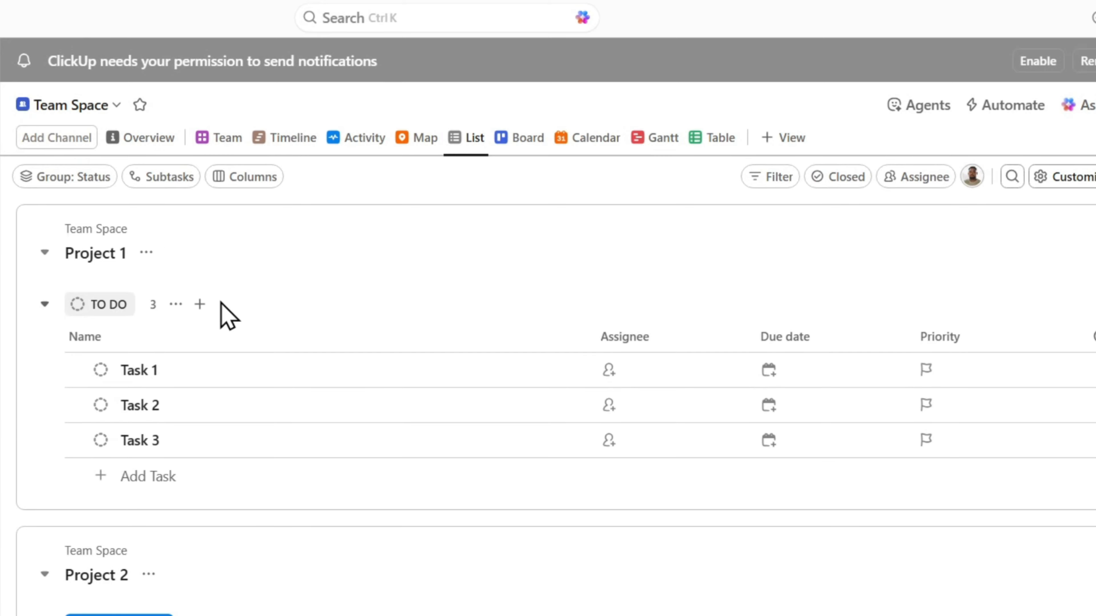
scroll(172, 345, "down", 2)
scroll(167, 357, "up", 2)
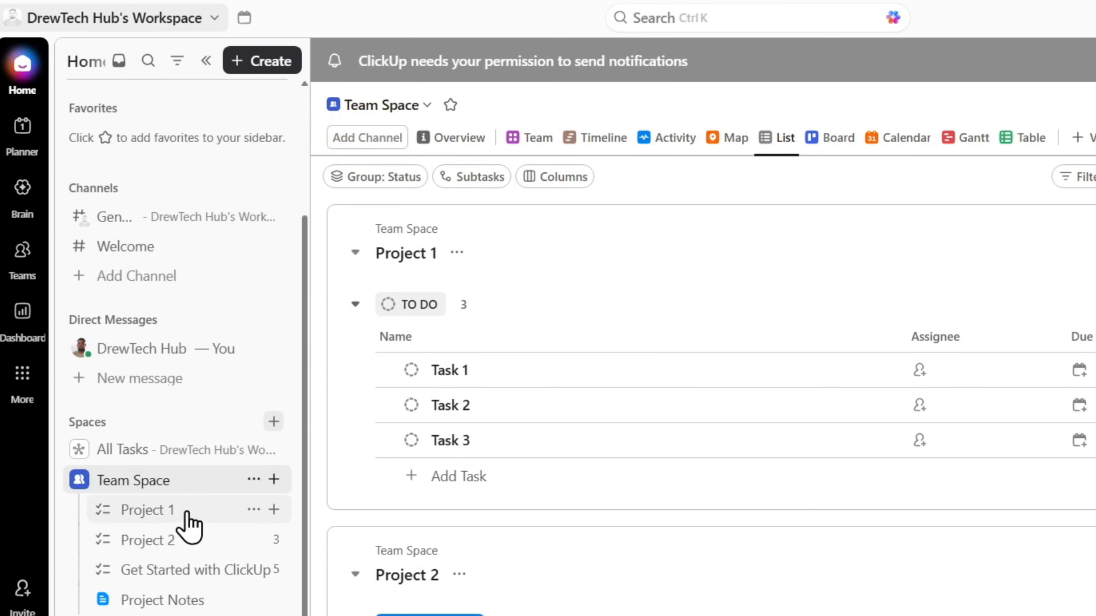
left_click(224, 512)
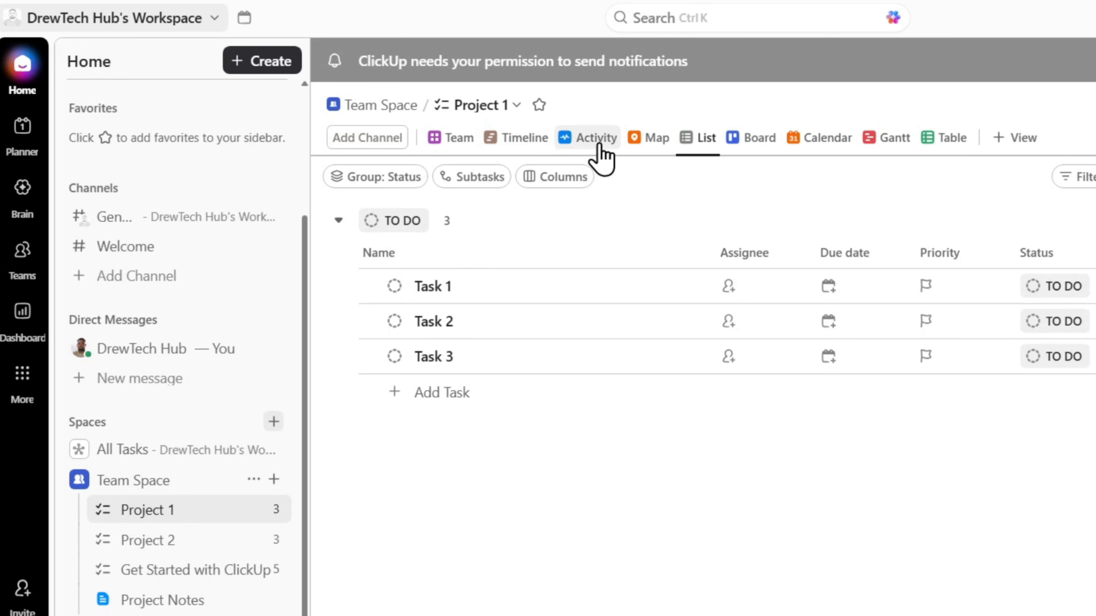
left_click(691, 149)
left_click(466, 585)
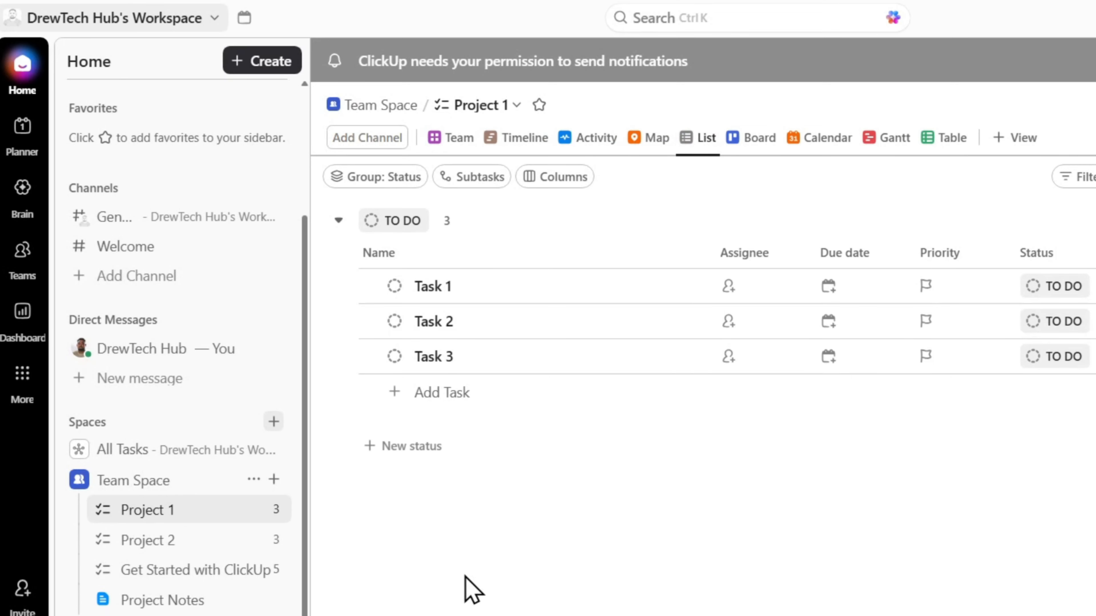
Step: Start a new task in Project 1 and examine the task types it can be created as
left_click(409, 394)
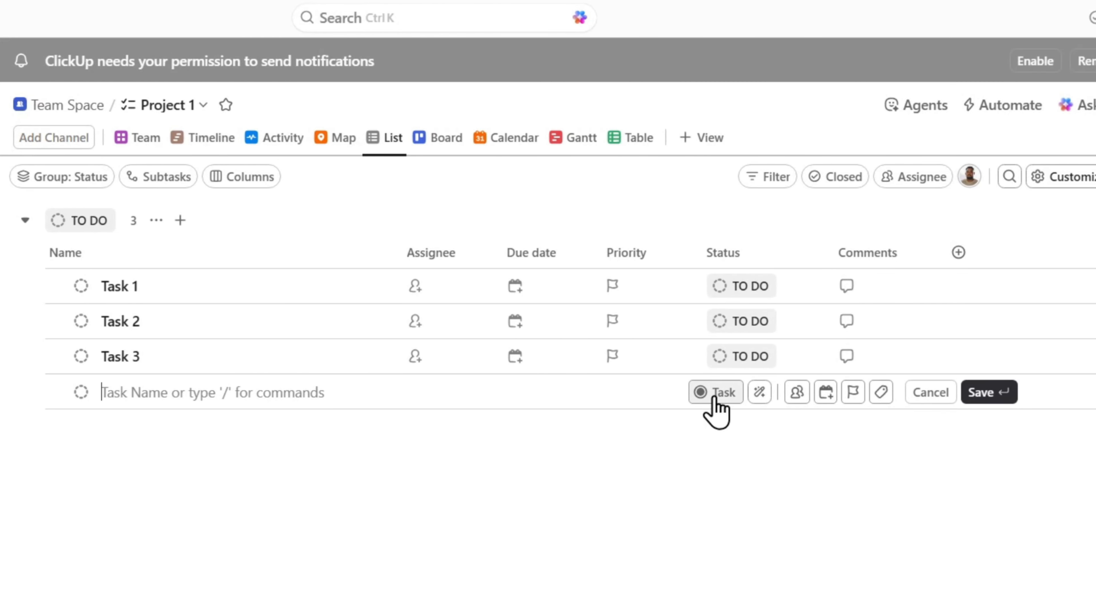
left_click(714, 392)
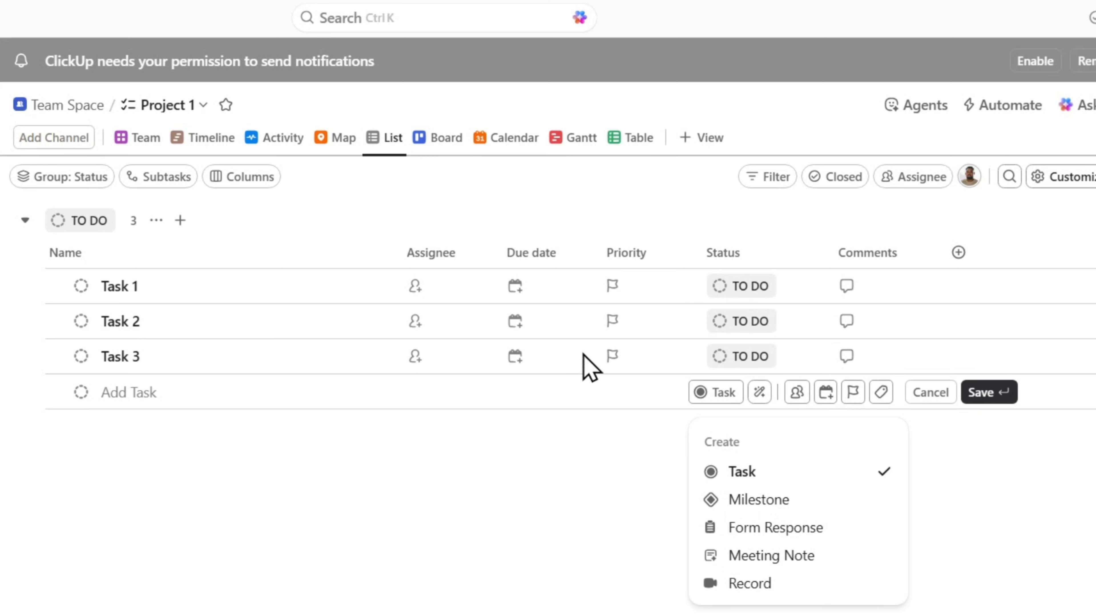
left_click(225, 286)
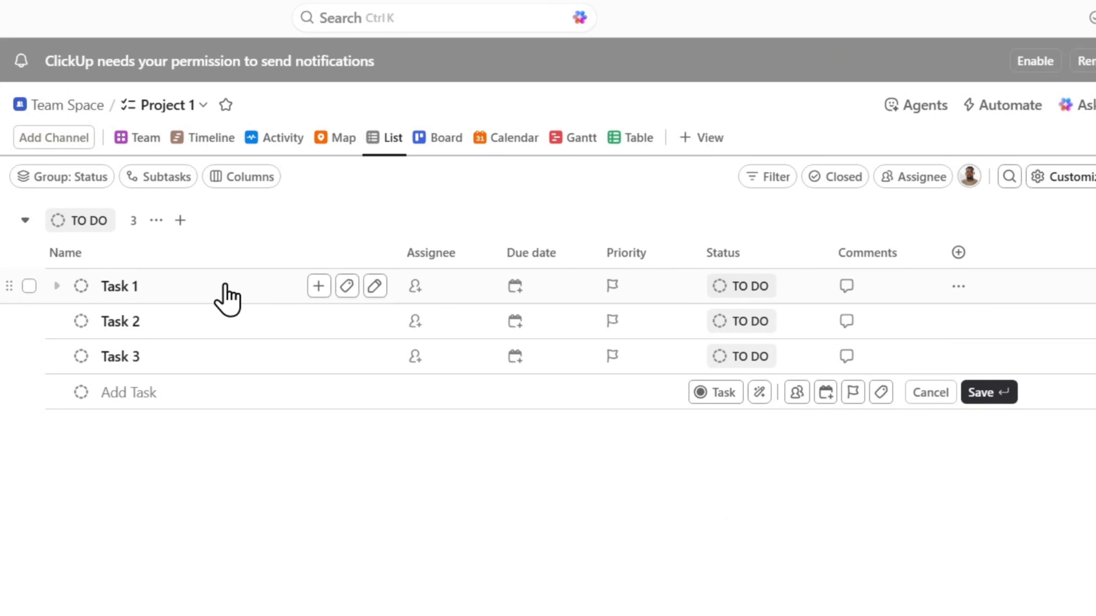
Step: Change the task type of Task 1 in Project 1 to Record and close the task
left_click(119, 287)
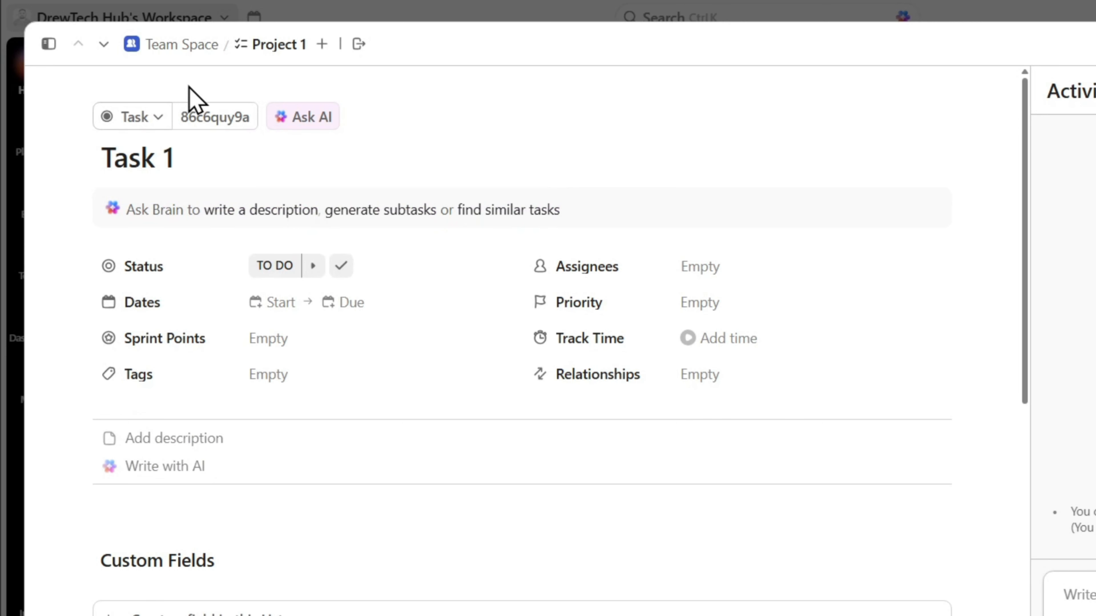
left_click(145, 118)
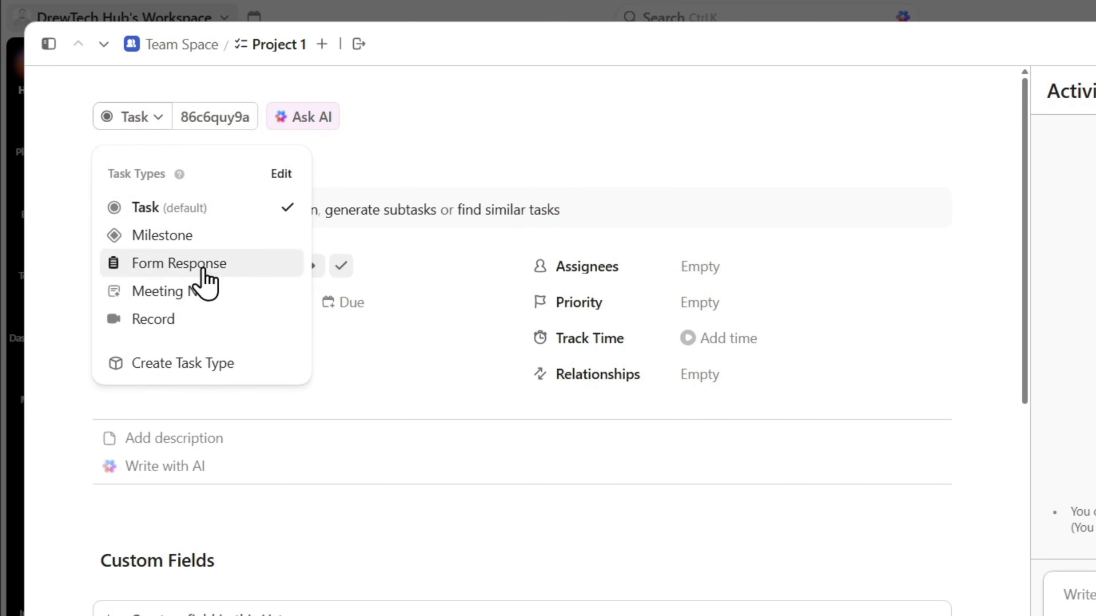
left_click(192, 330)
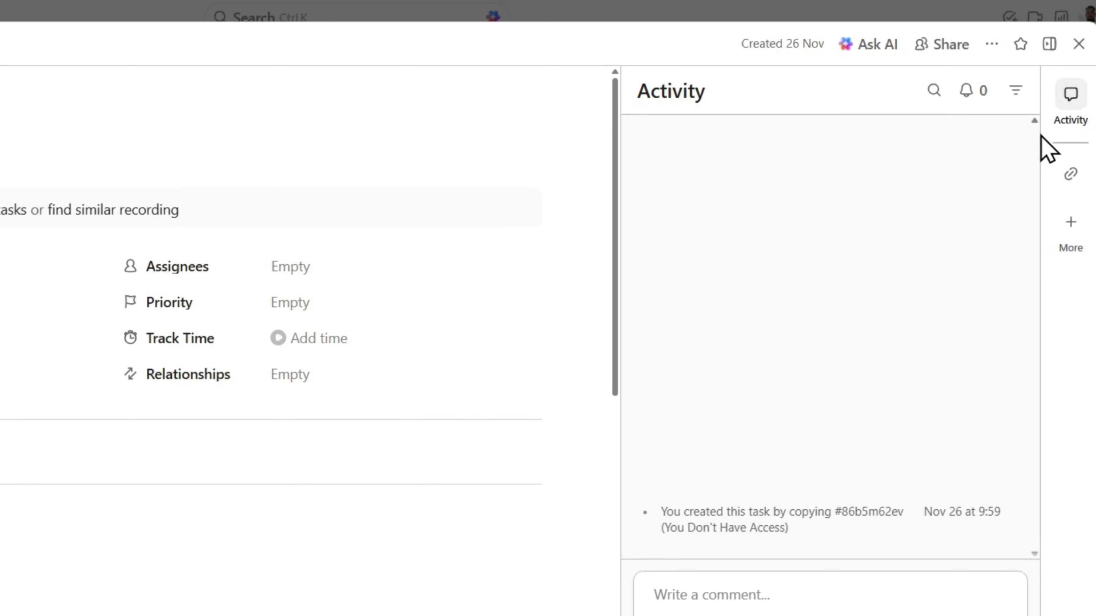
left_click(1078, 44)
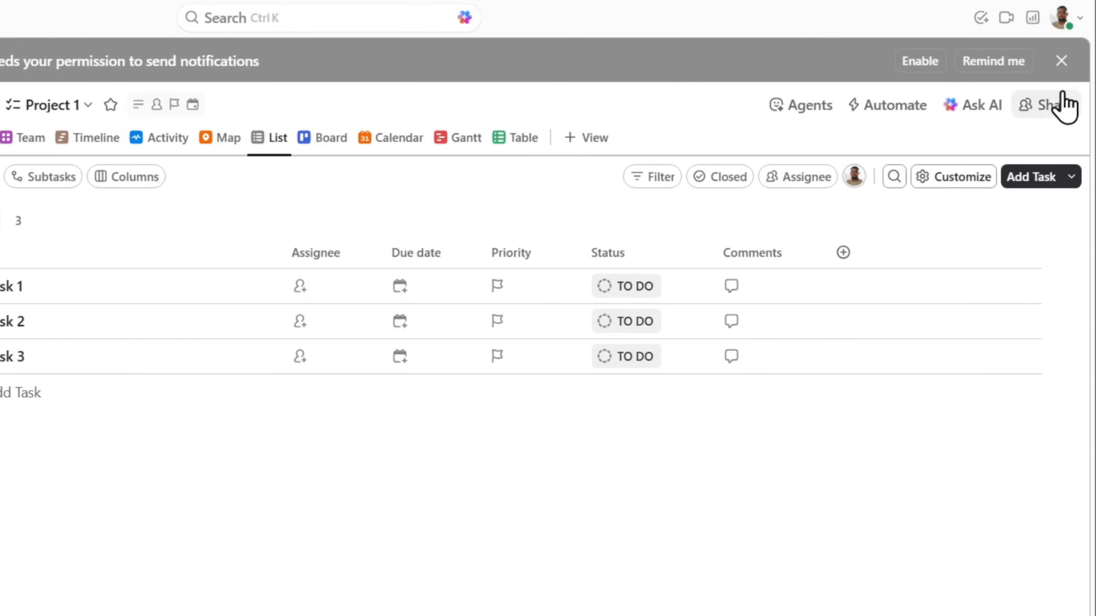
Step: Open the workspace's Task Types settings and review the existing task types
left_click(1065, 22)
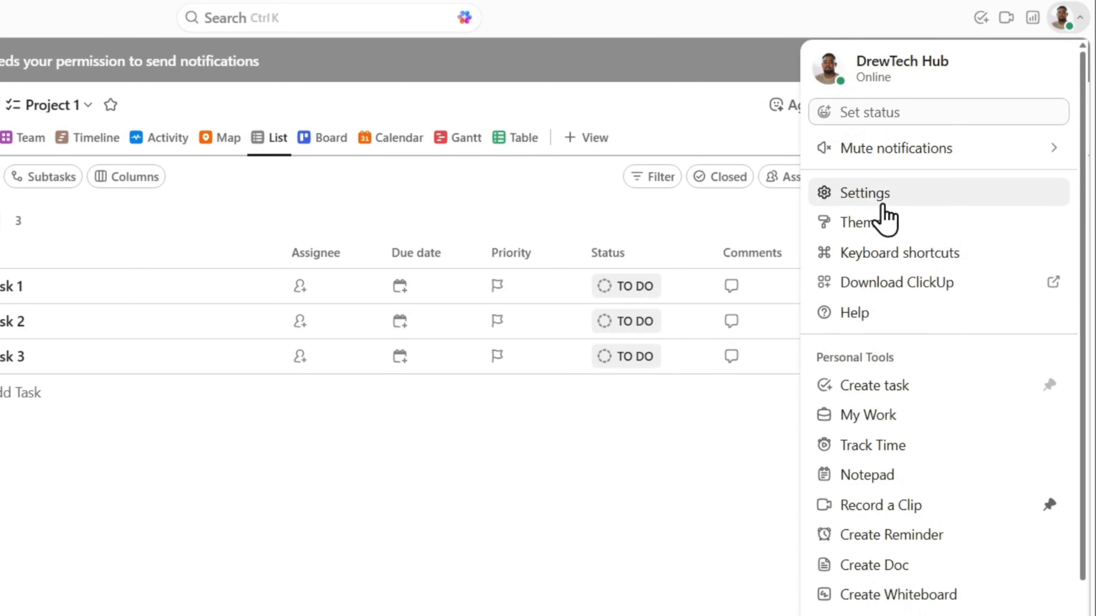
left_click(862, 195)
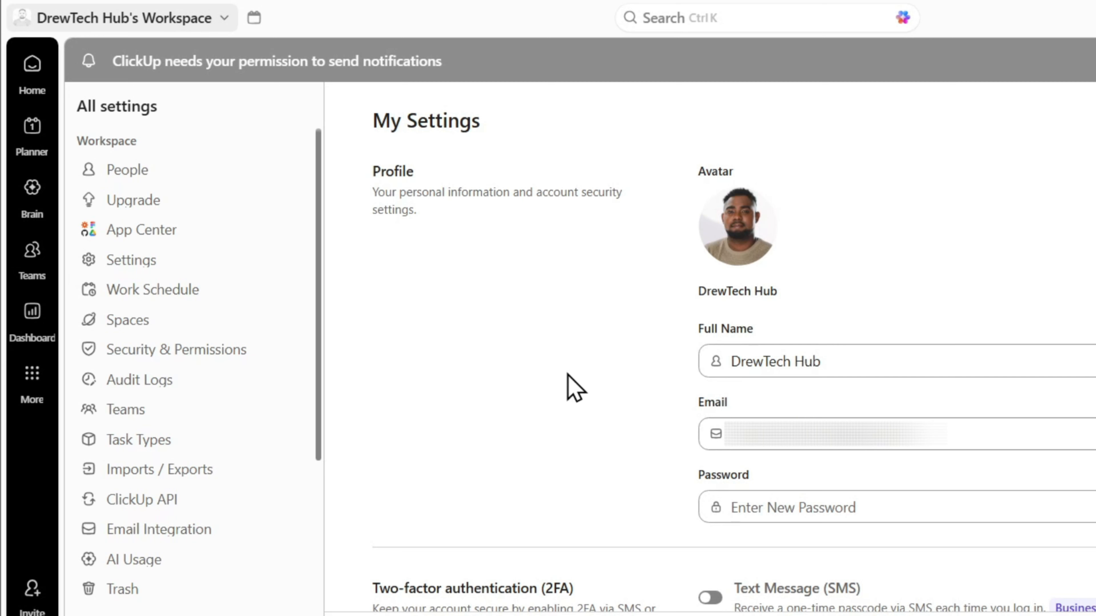
left_click(158, 441)
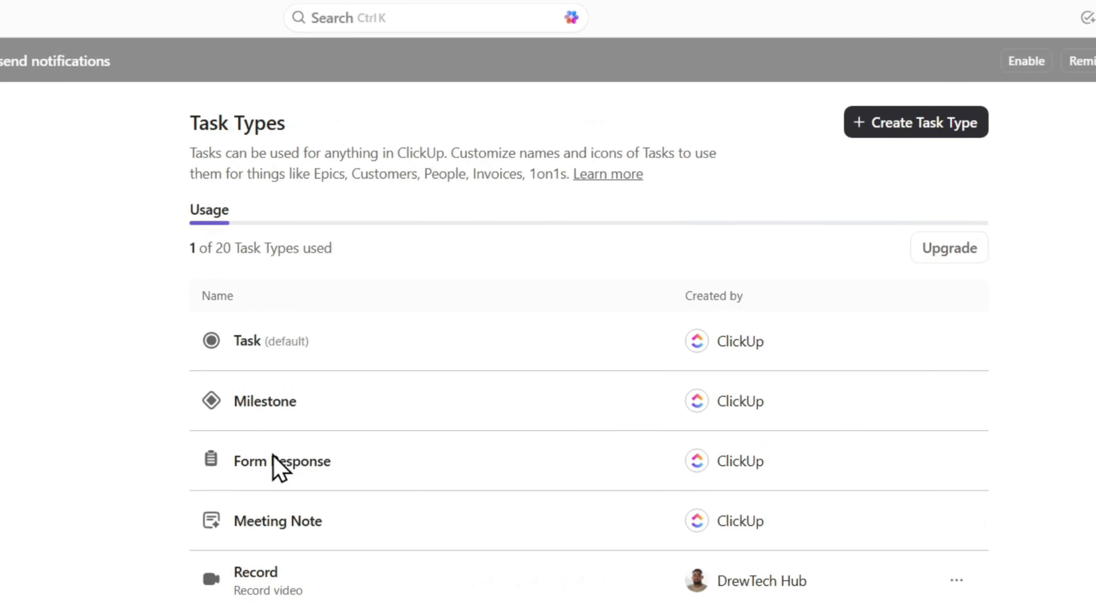
scroll(421, 576, "down", 2)
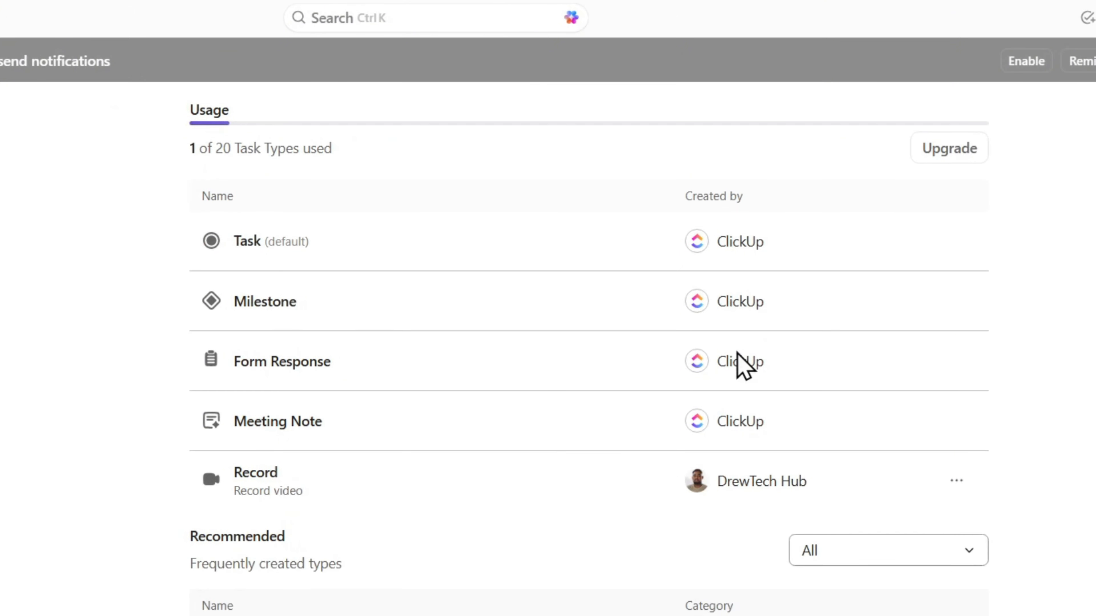
scroll(667, 392, "up", 2)
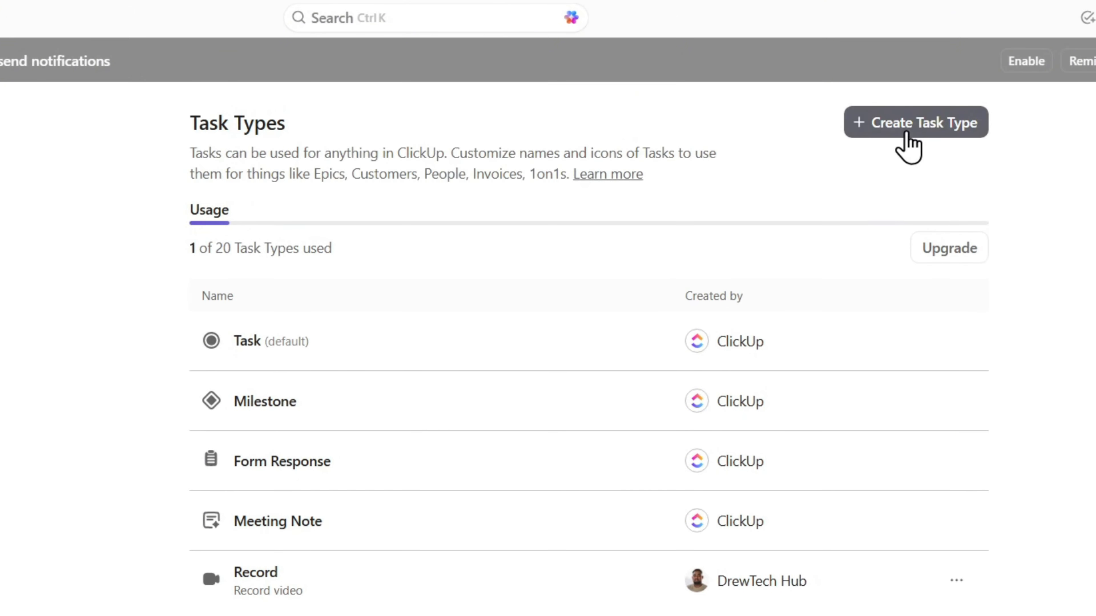
left_click(898, 137)
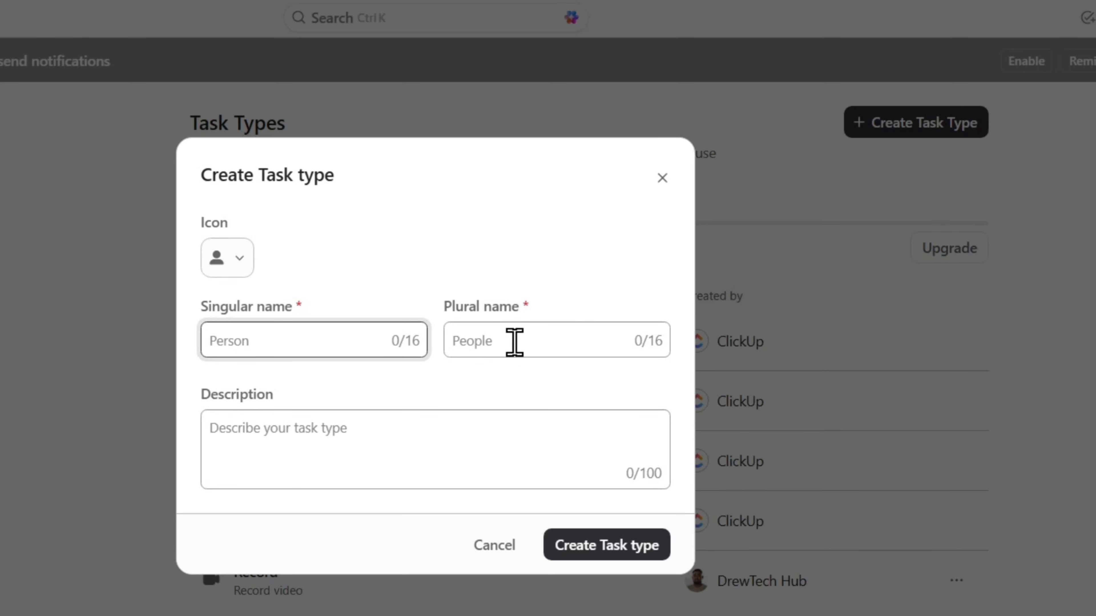
left_click(235, 264)
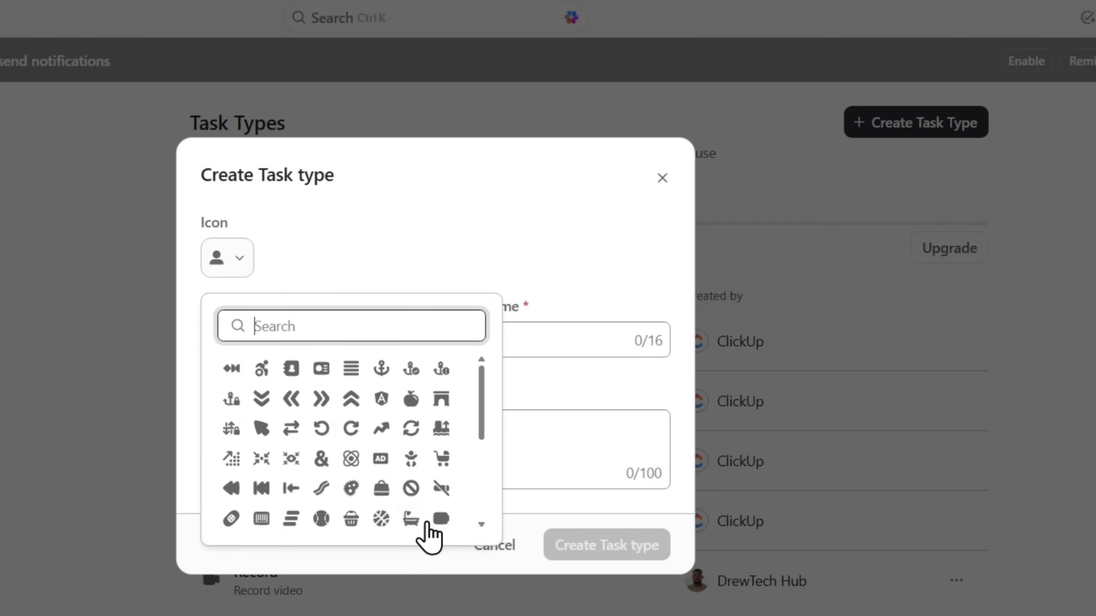
scroll(358, 471, "down", 10)
left_click(293, 544)
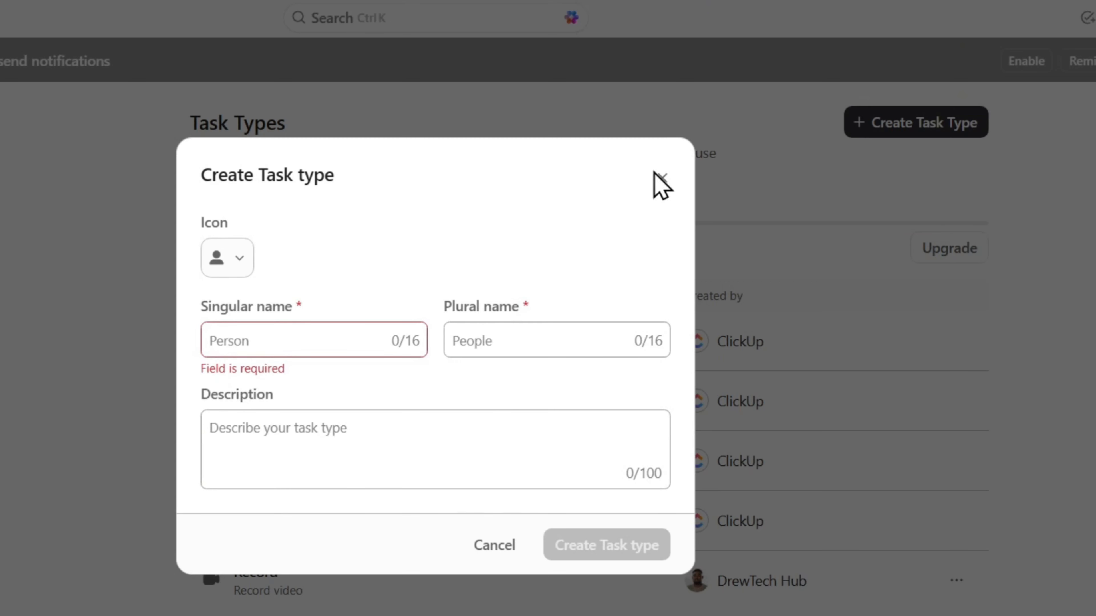
left_click(661, 178)
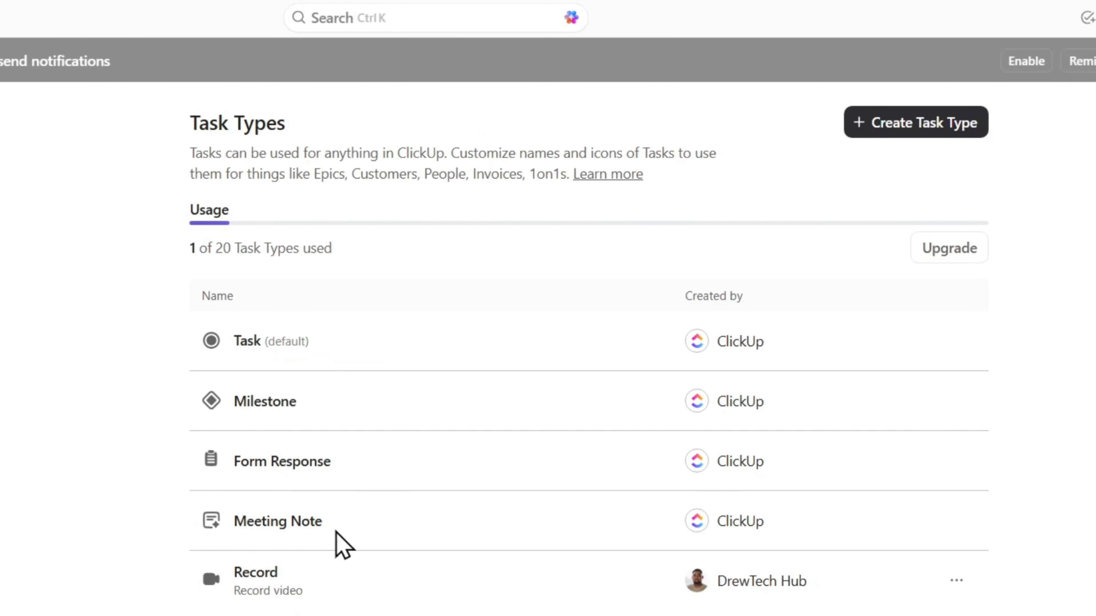
Step: Add the recommended task types Project and Request to the workspace
scroll(410, 509, "down", 10)
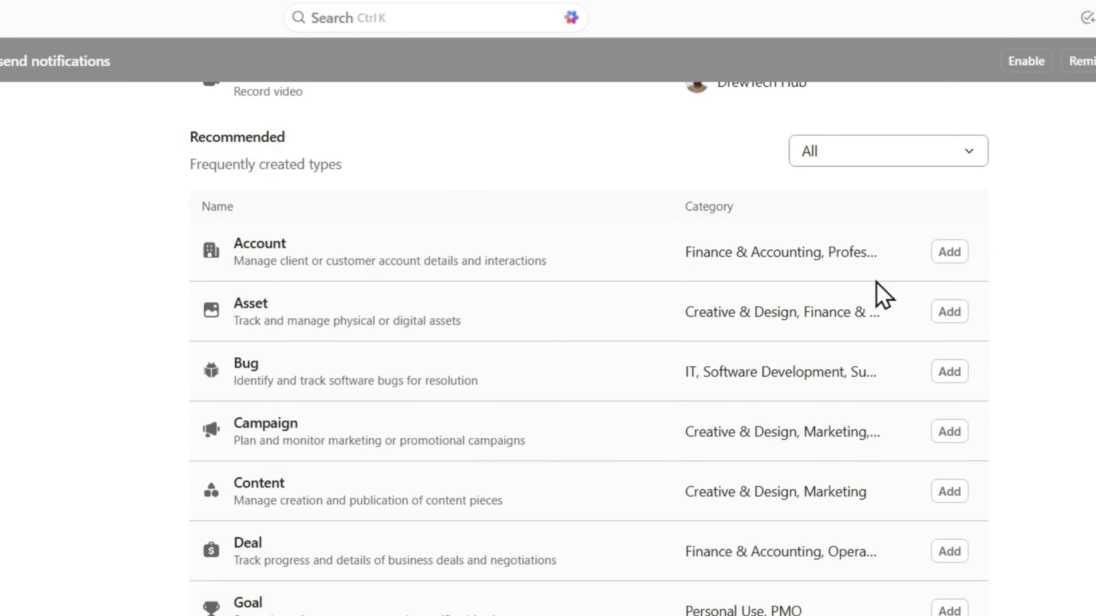
scroll(325, 362, "down", 10)
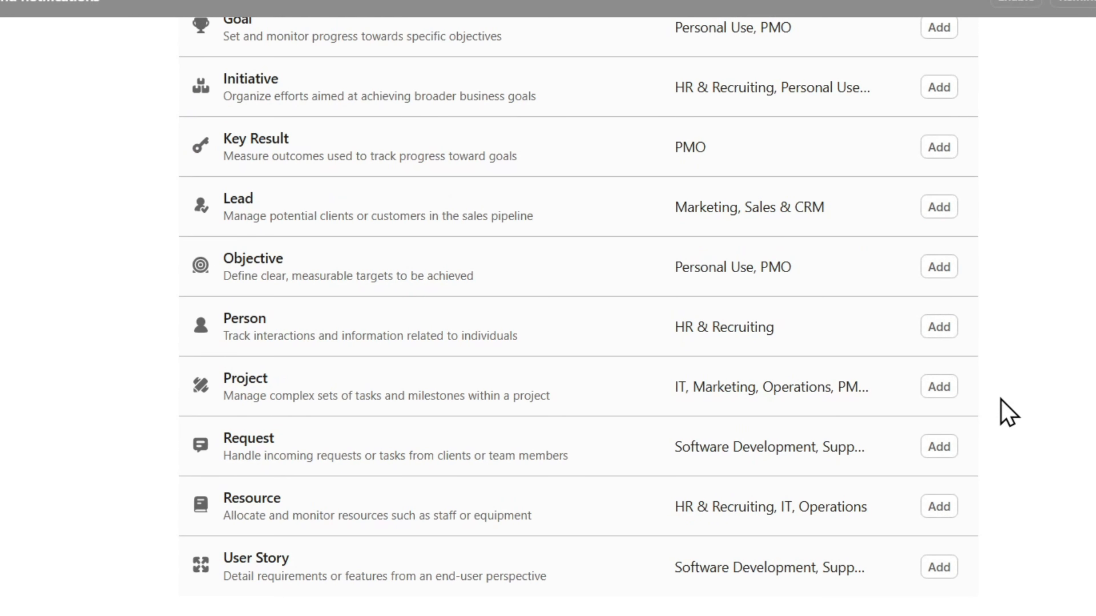
left_click(939, 393)
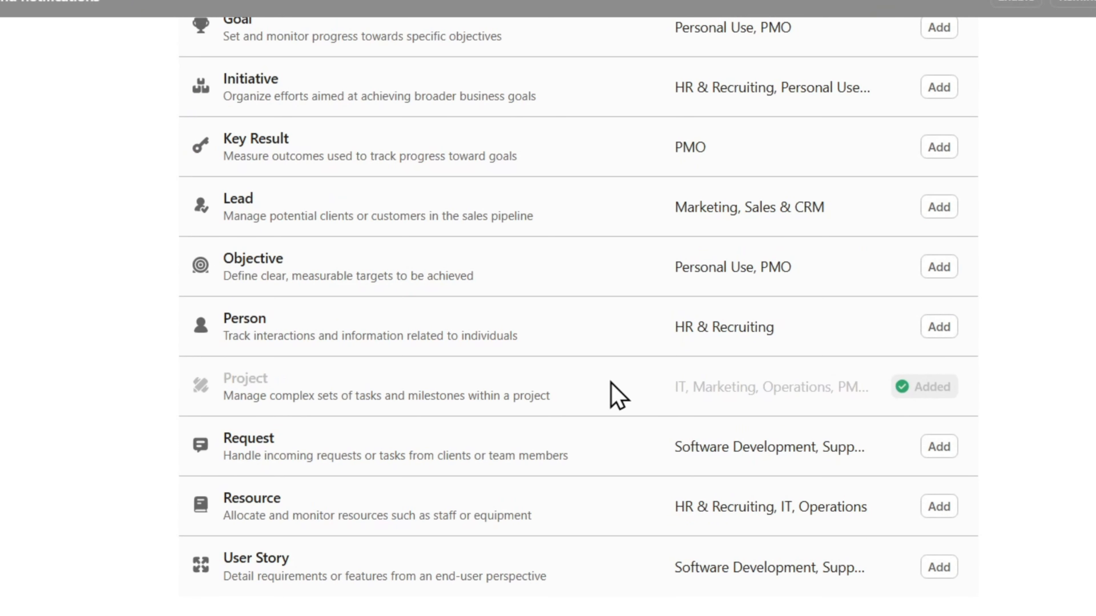
scroll(576, 345, "up", 15)
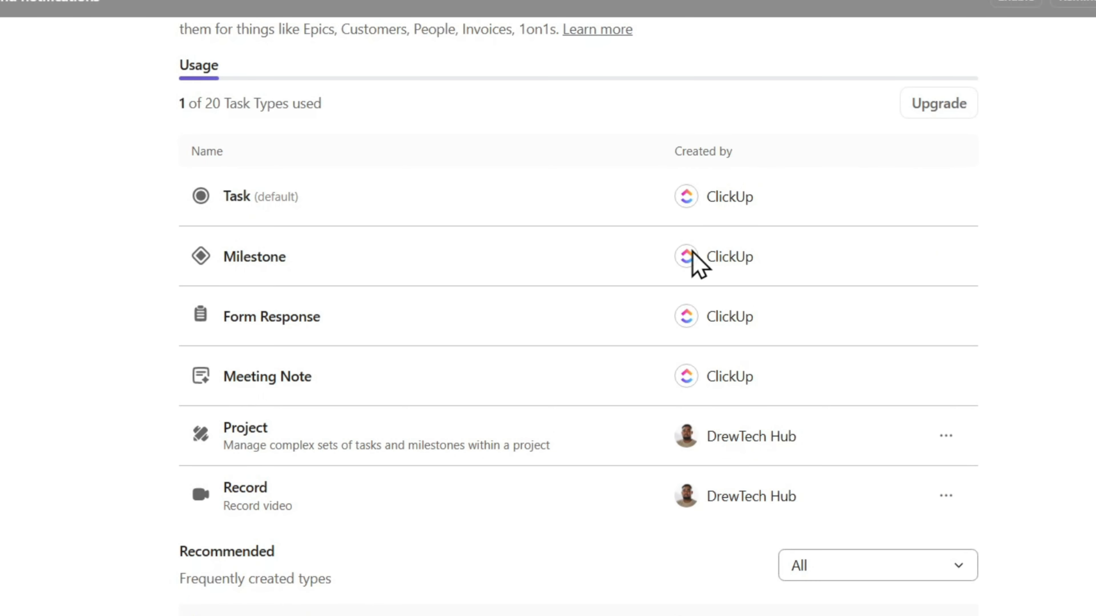
scroll(768, 401, "down", 2)
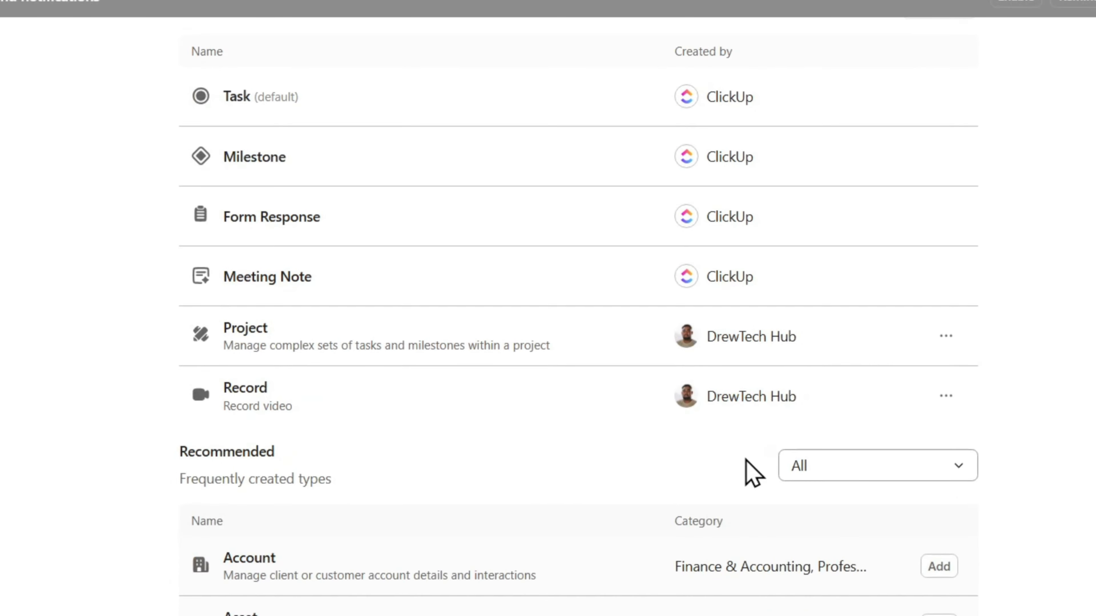
scroll(514, 401, "down", 15)
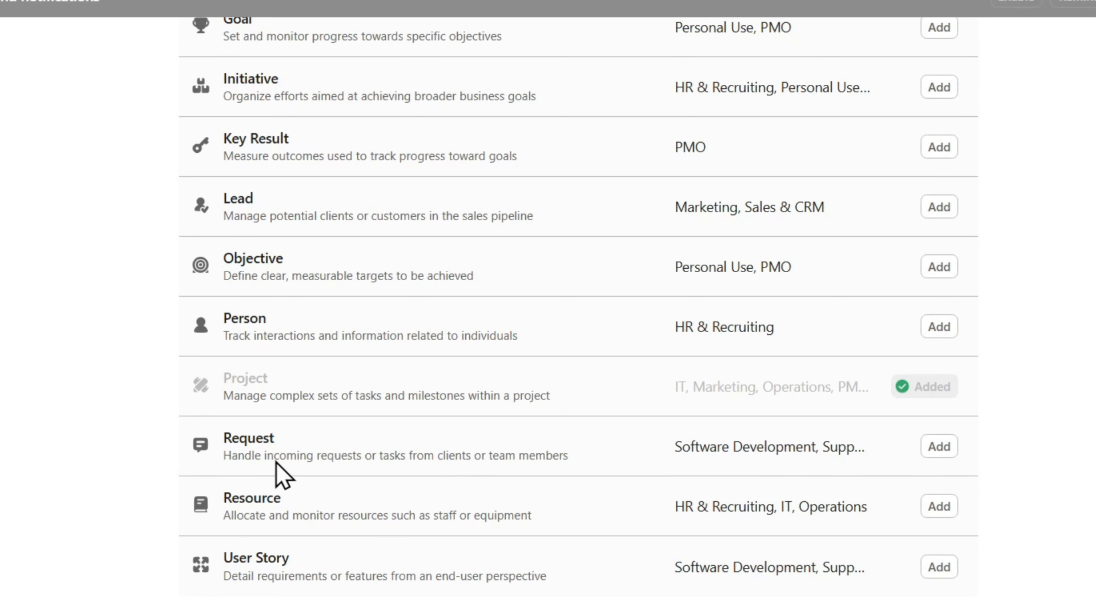
left_click(938, 449)
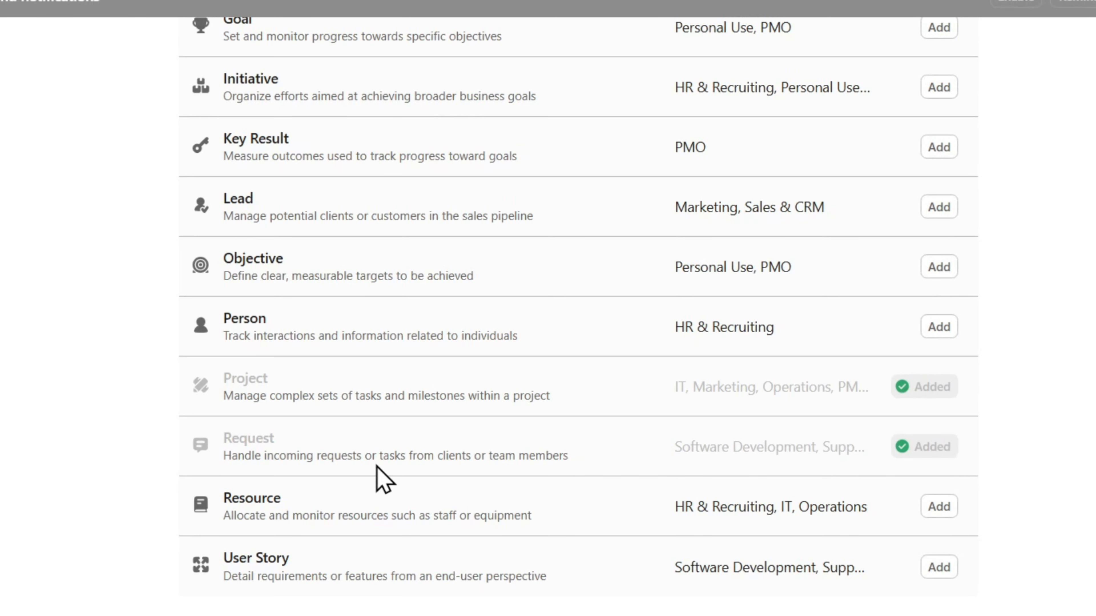
Step: Add the recommended task types Goal, Content and Campaign, and review the workspace's task type list
scroll(755, 295, "up", 4)
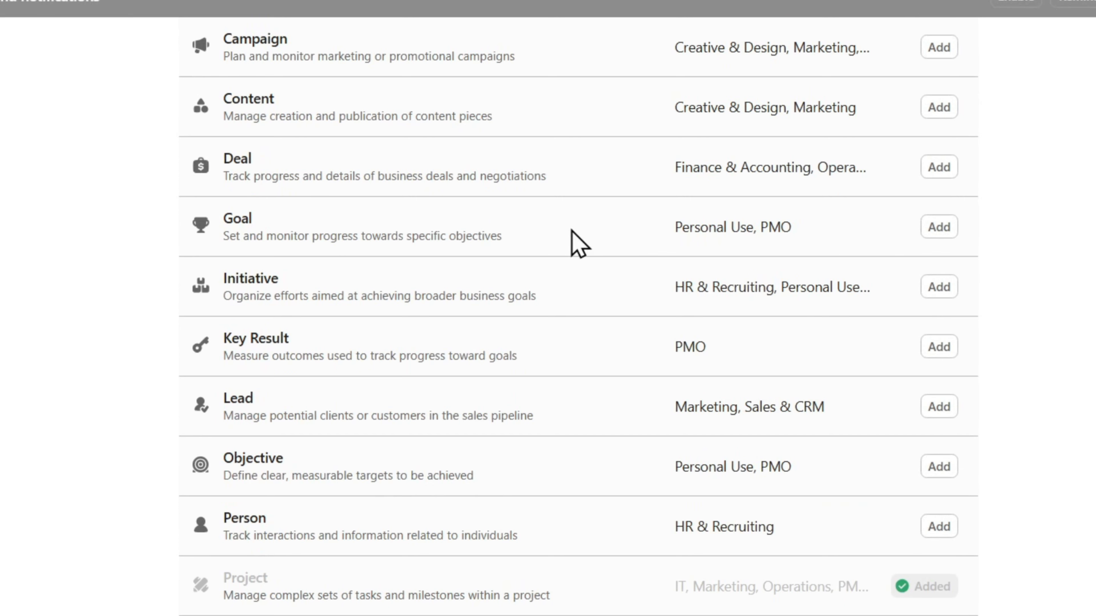
left_click(941, 233)
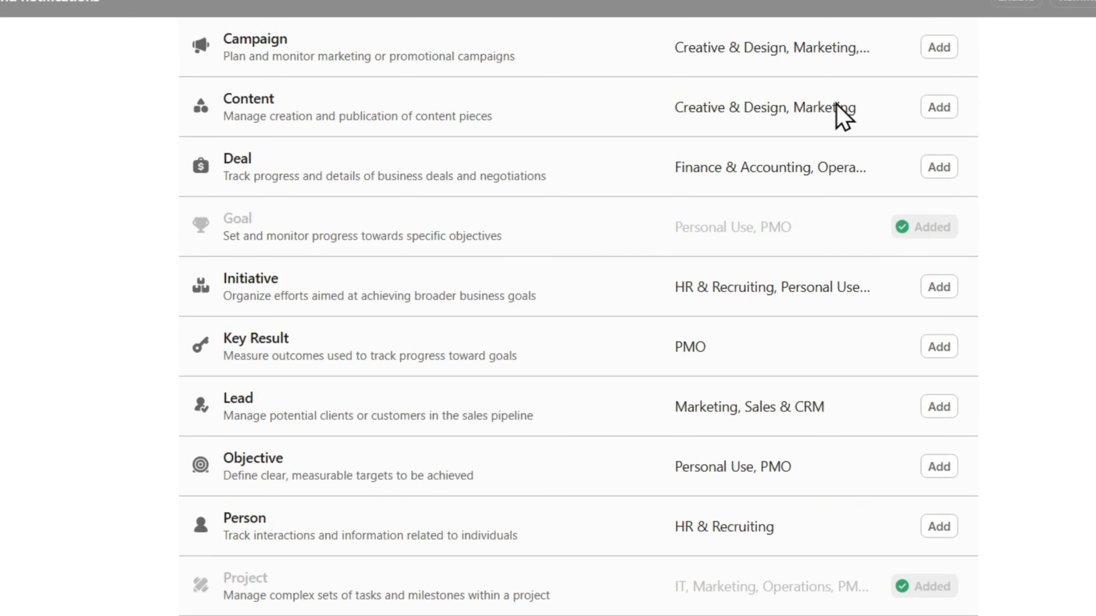
left_click(939, 107)
scroll(507, 289, "up", 4)
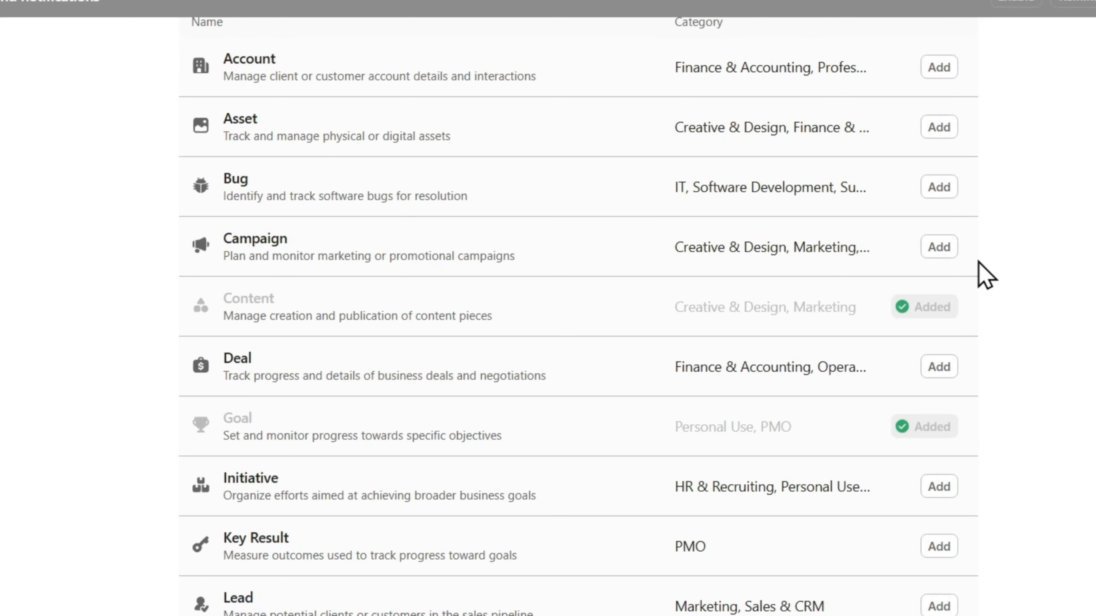
left_click(938, 247)
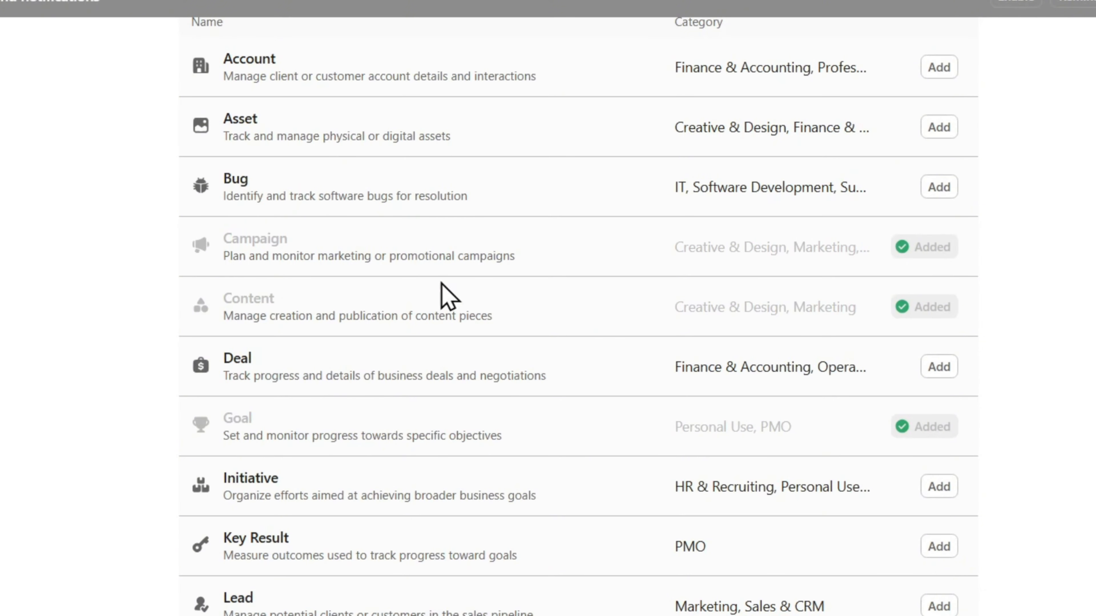
scroll(496, 277, "up", 10)
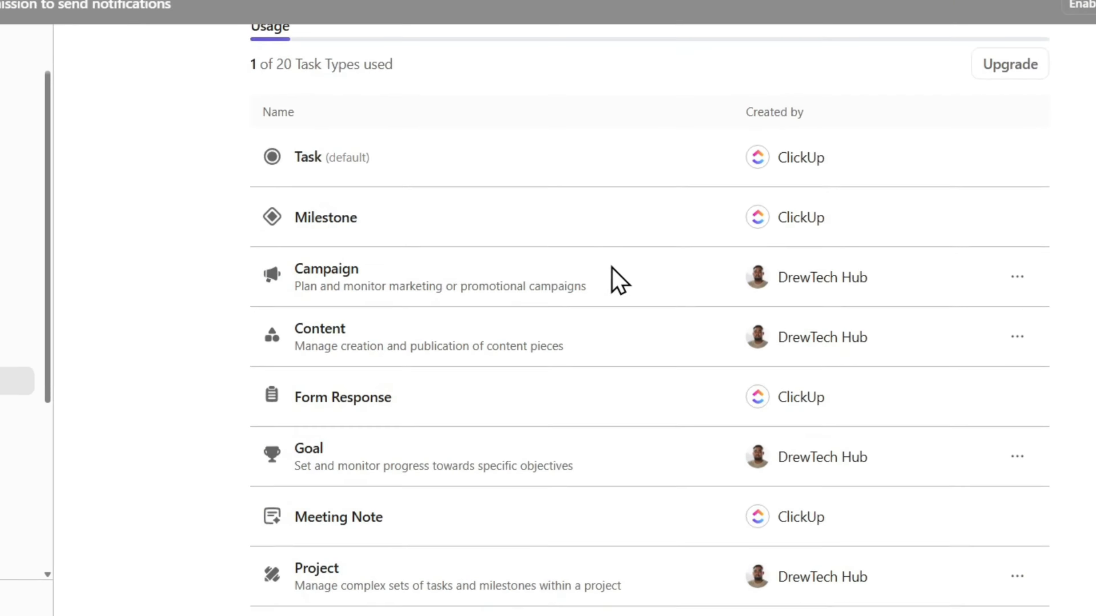
Step: Return to Project 1 and add a Request-type task named "Create a youtube intro script" to the TO DO group
left_click(16, 35)
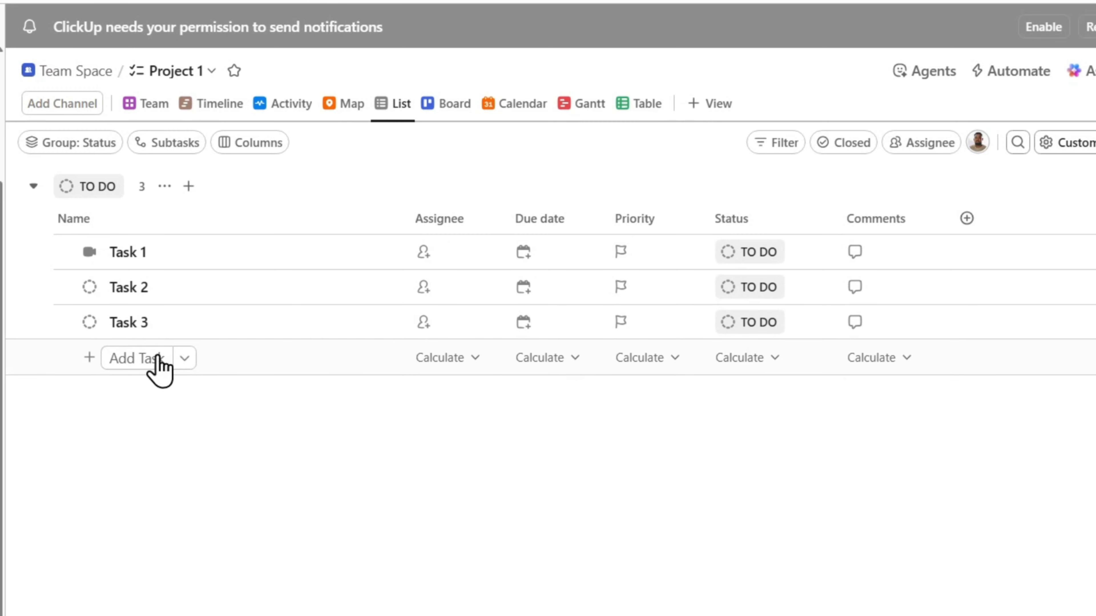
left_click(120, 358)
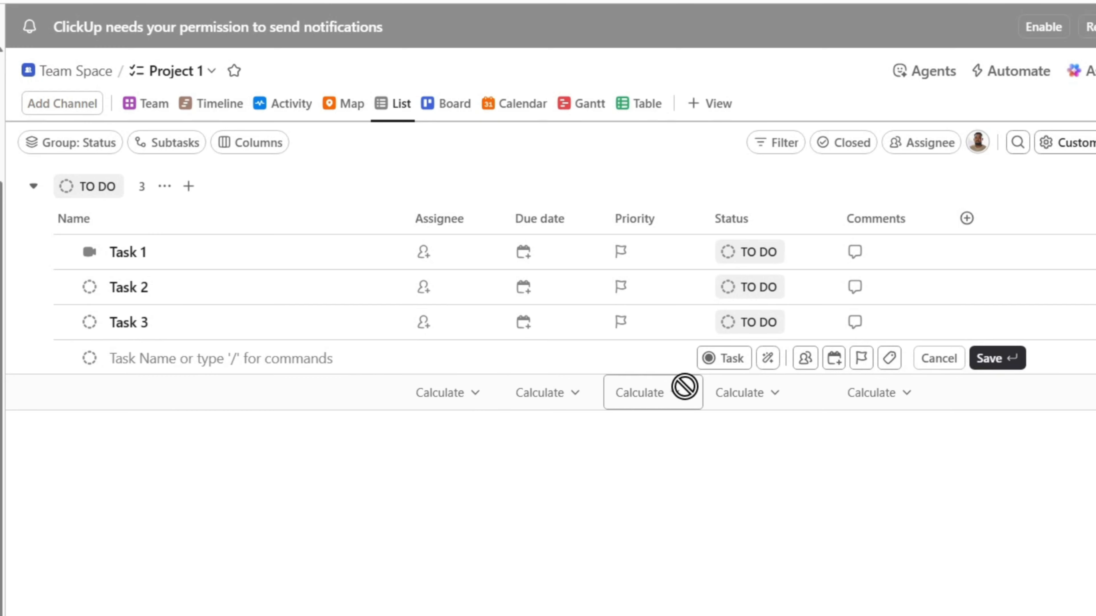
left_click(716, 359)
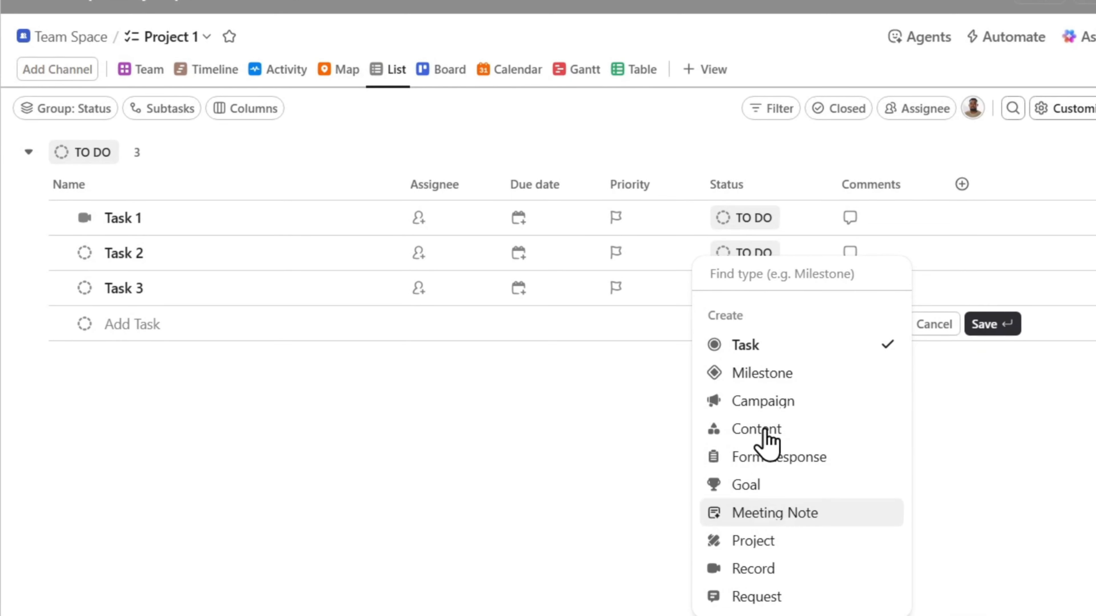
left_click(757, 597)
left_click(200, 332)
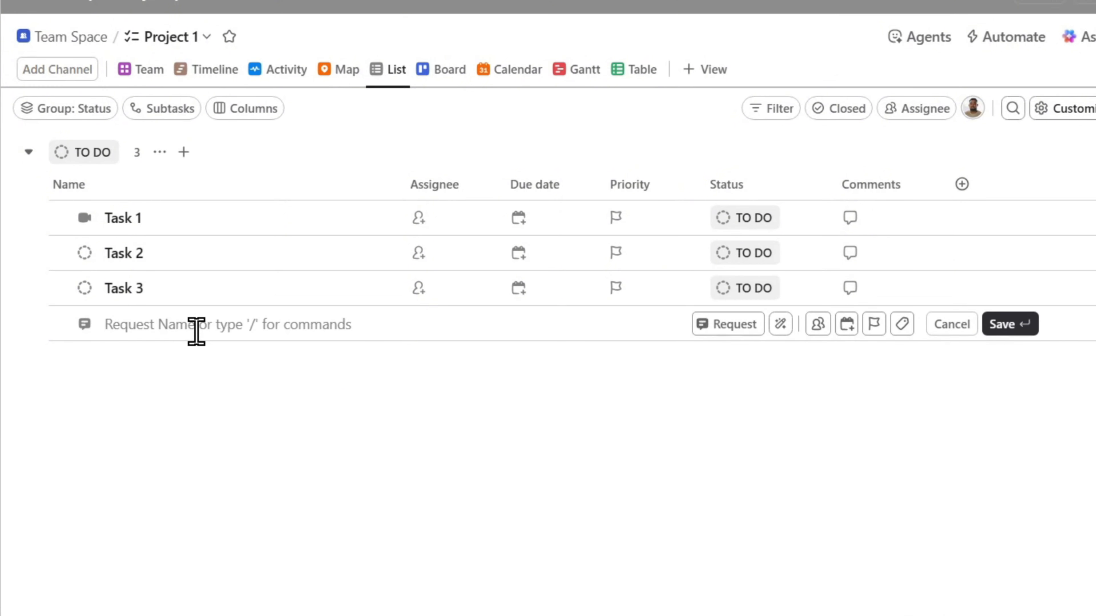
type("Ce")
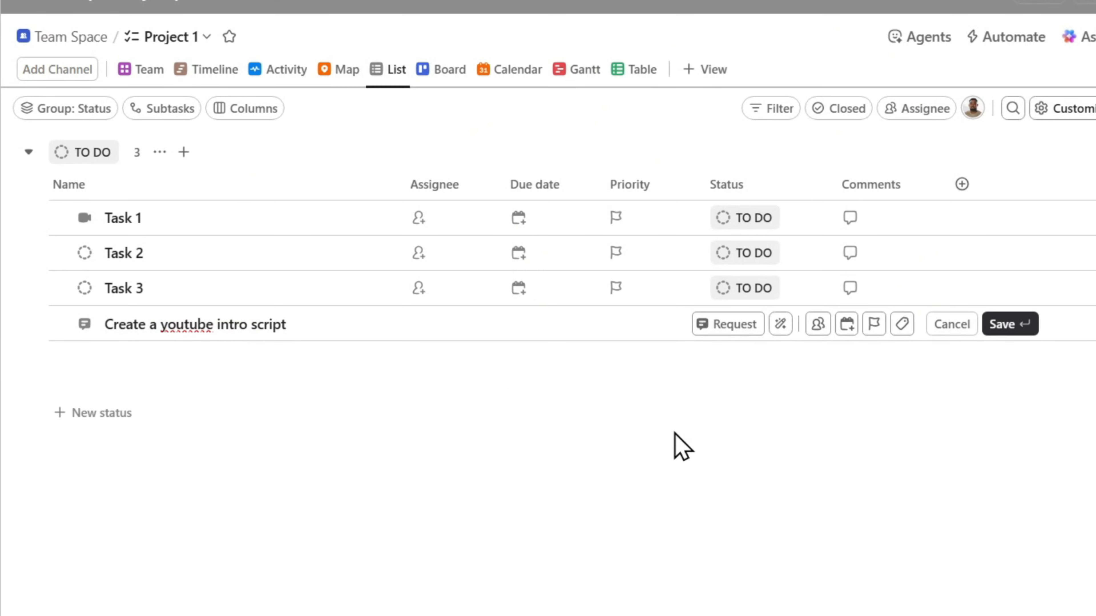
key("Return")
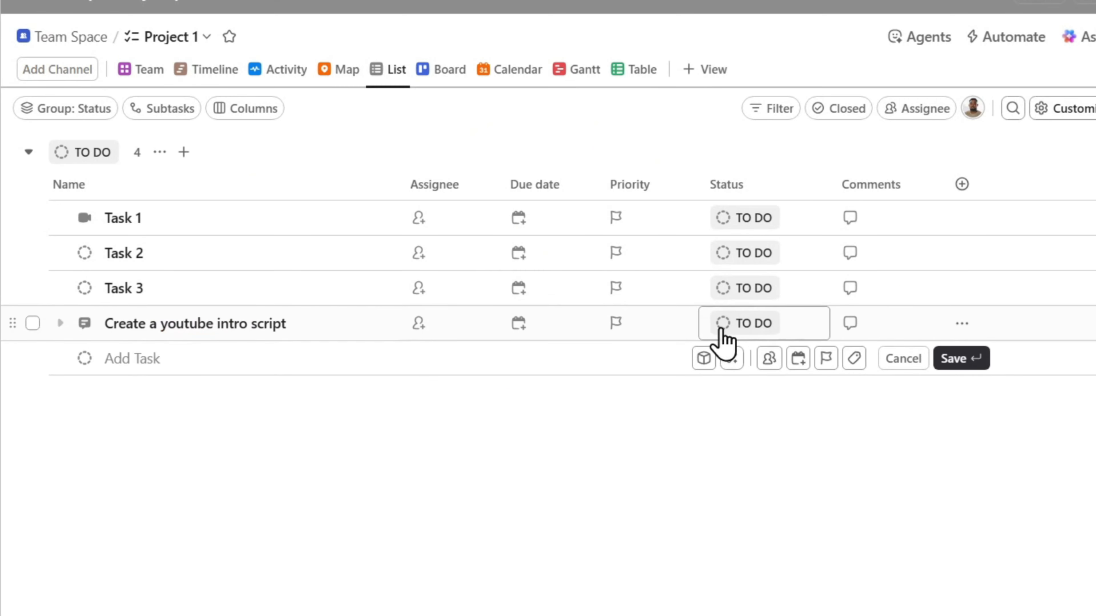
Step: Open the "Create a youtube intro script" task, assign it to yourself and set its priority to Normal
left_click(218, 330)
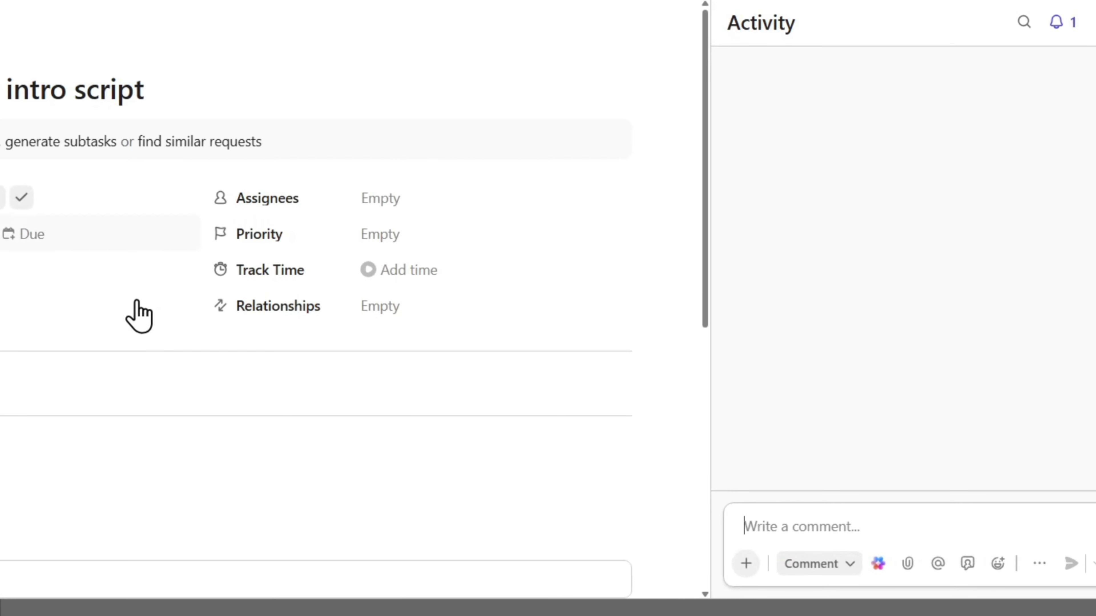
left_click(387, 203)
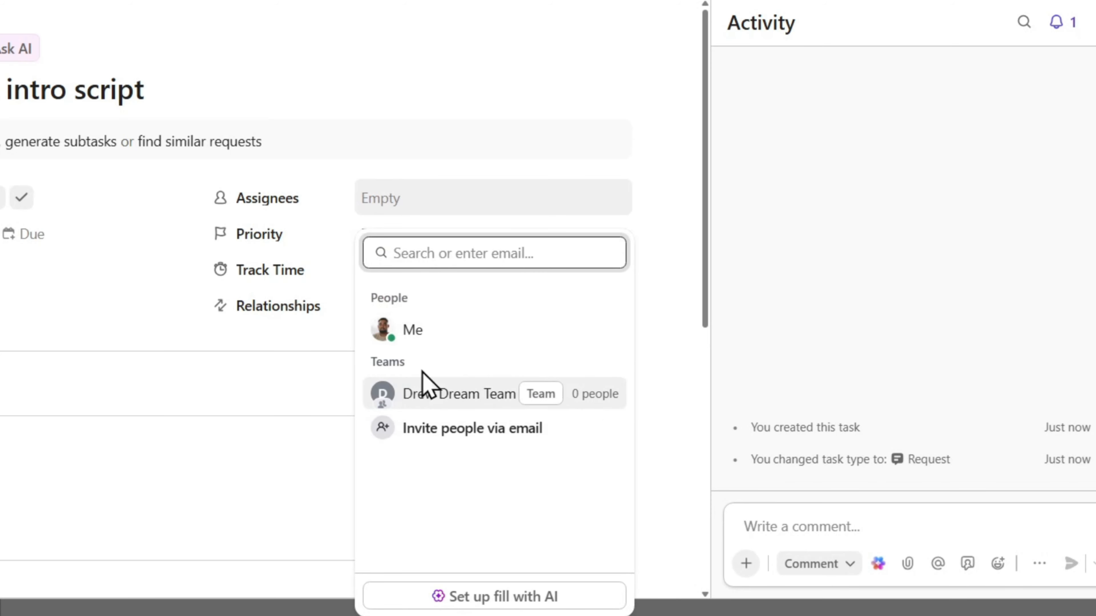
left_click(429, 330)
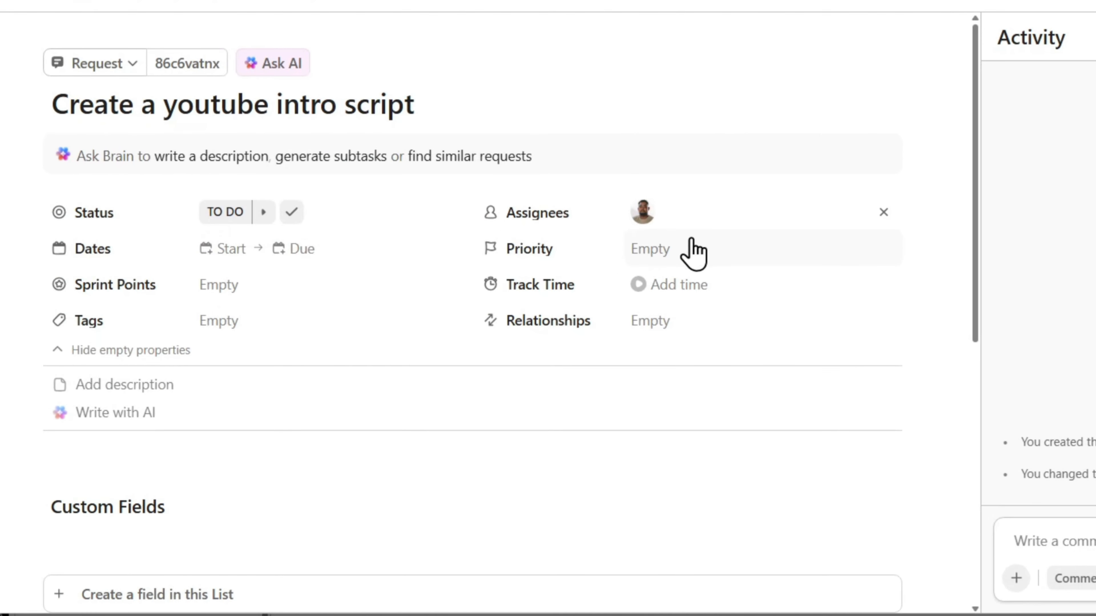
left_click(665, 251)
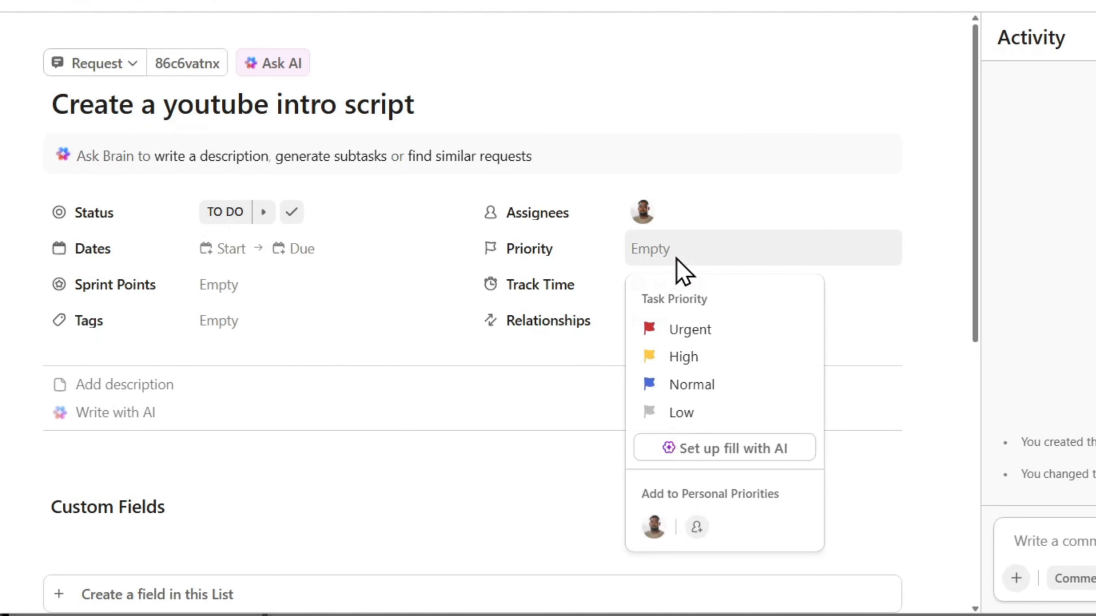
left_click(714, 385)
Step: Review the request's custom fields, subtask, checklist and attachment sections, and close the task
scroll(372, 318, "down", 10)
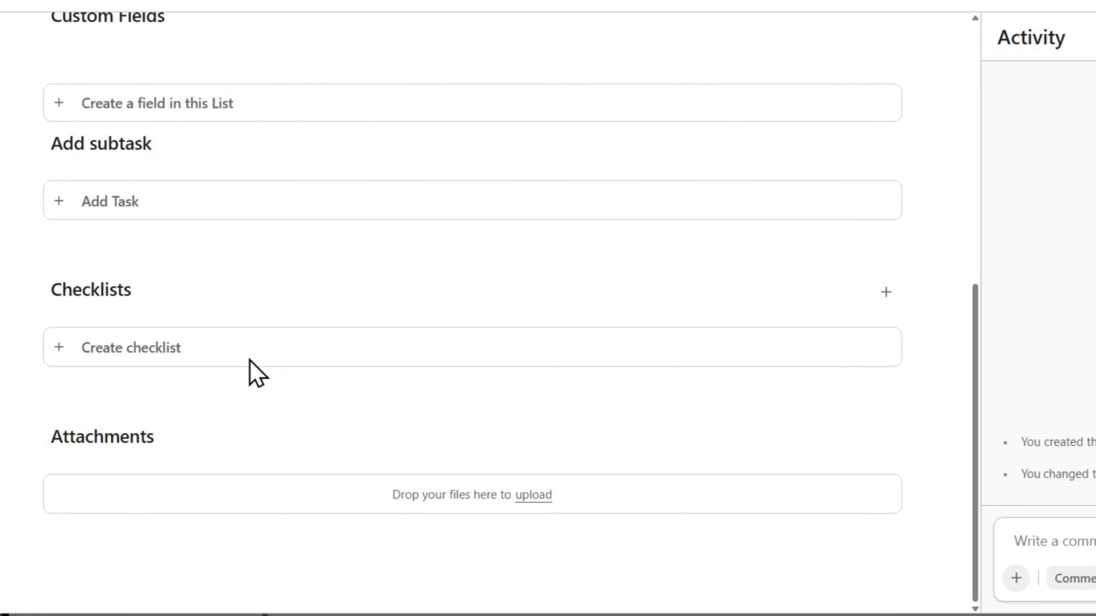
scroll(291, 269, "up", 6)
scroll(372, 386, "down", 8)
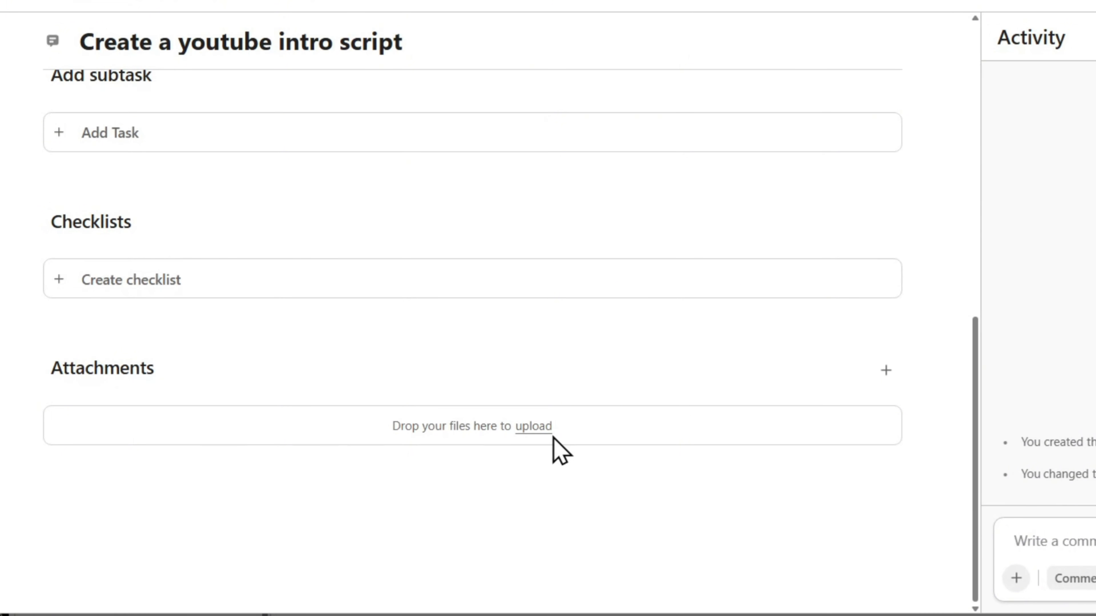
scroll(341, 412, "up", 2)
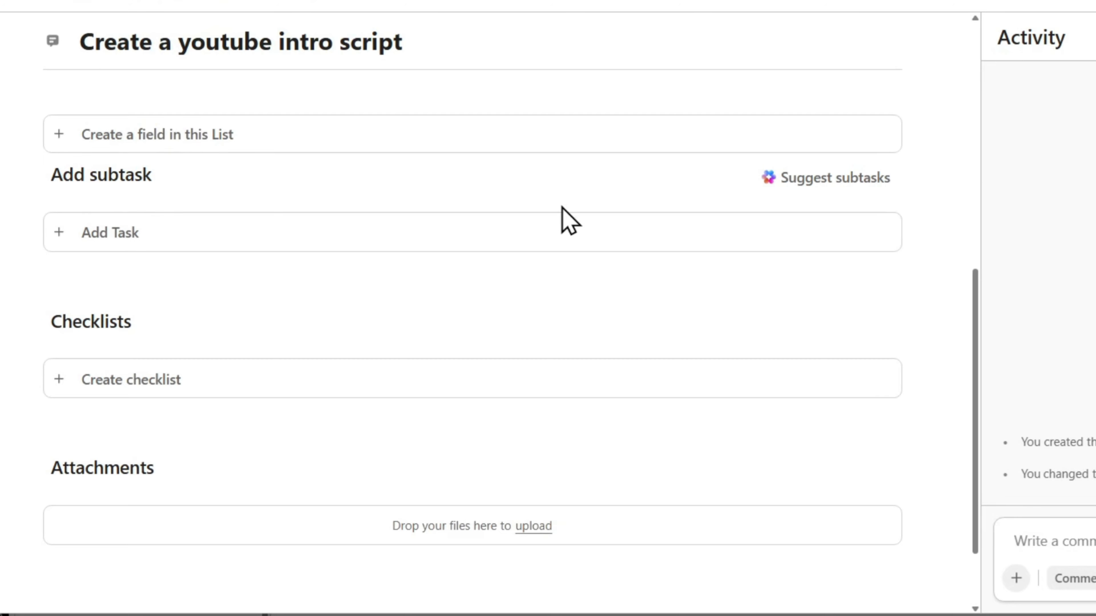
scroll(569, 220, "up", 8)
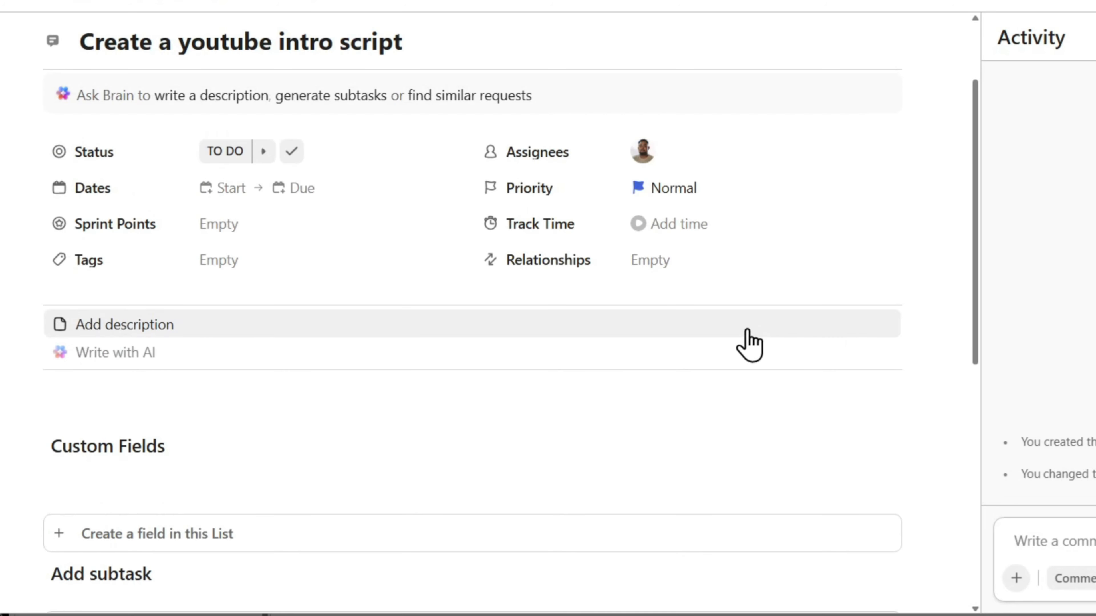
left_click(1067, 34)
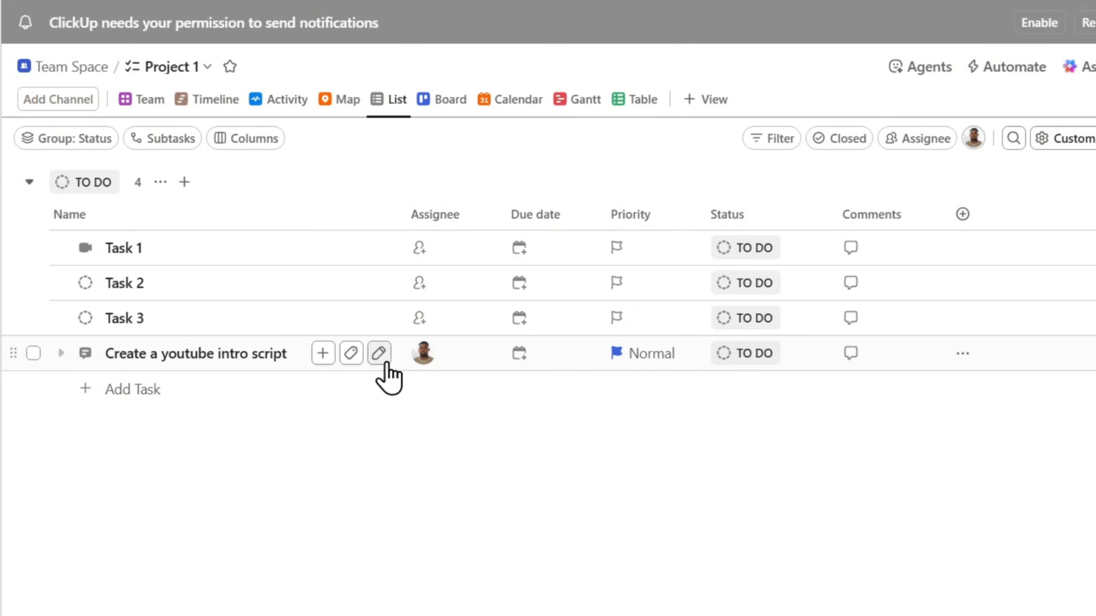
Step: Reopen the "Create a youtube intro script" request from the Project 1 list
left_click(200, 357)
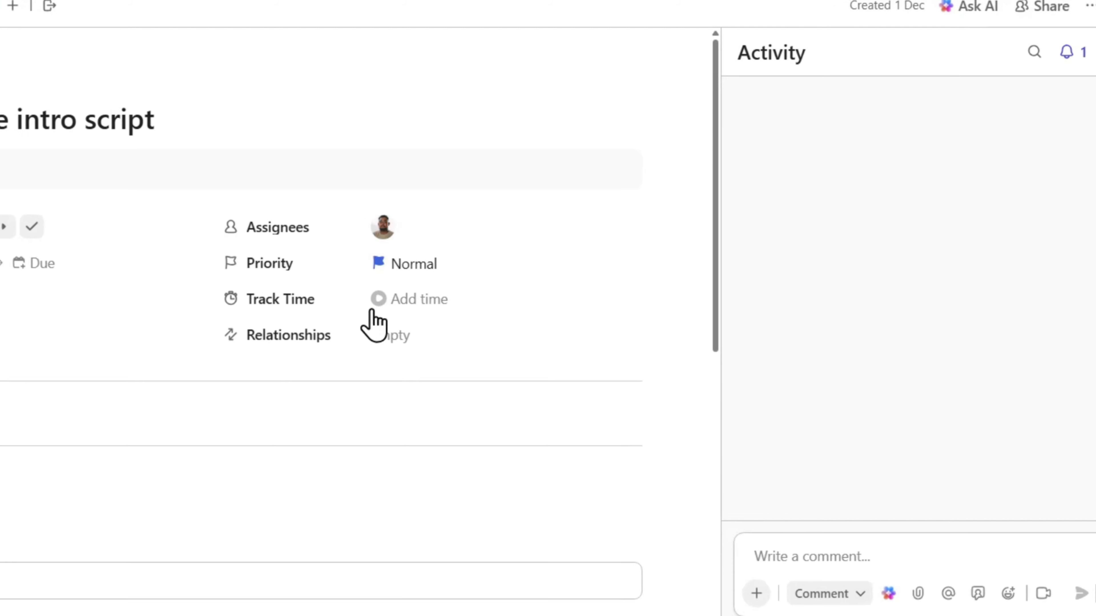